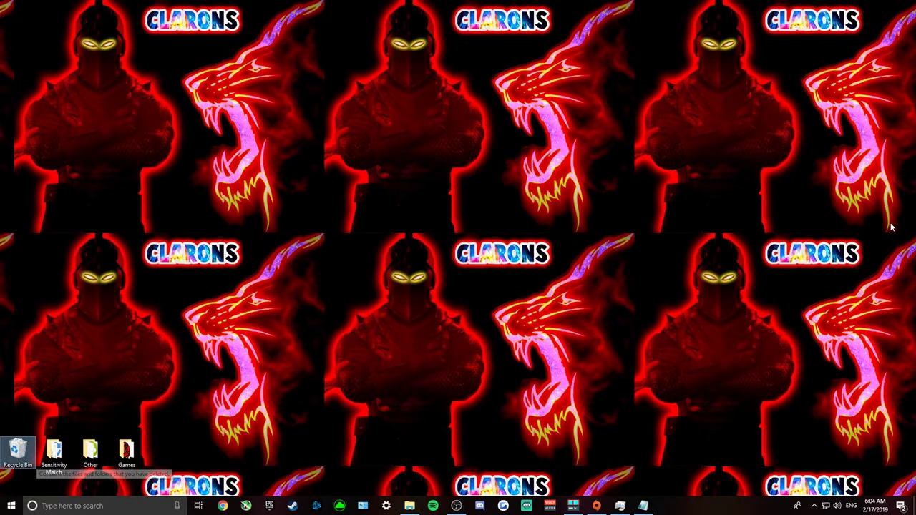
# - Launch Apex Legends from the Origin library and minimize the game window once it loads
pyautogui.click(596, 505)
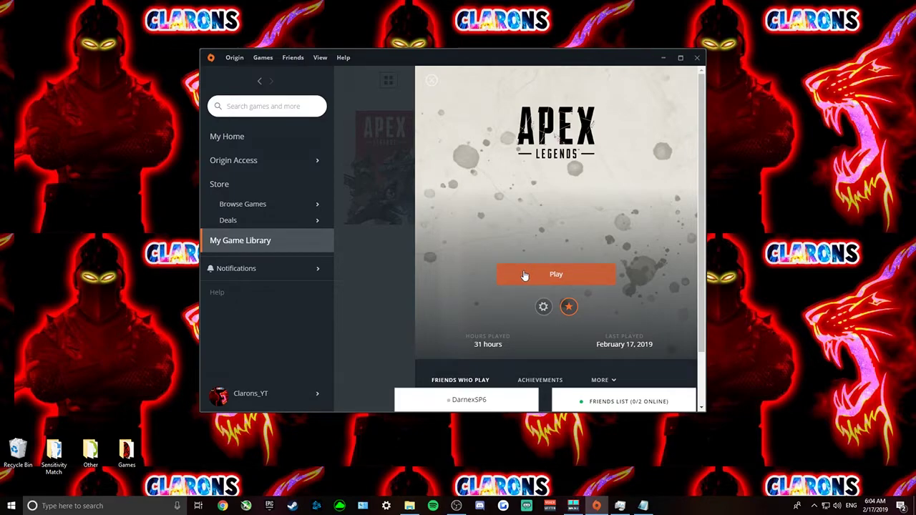
pyautogui.click(519, 276)
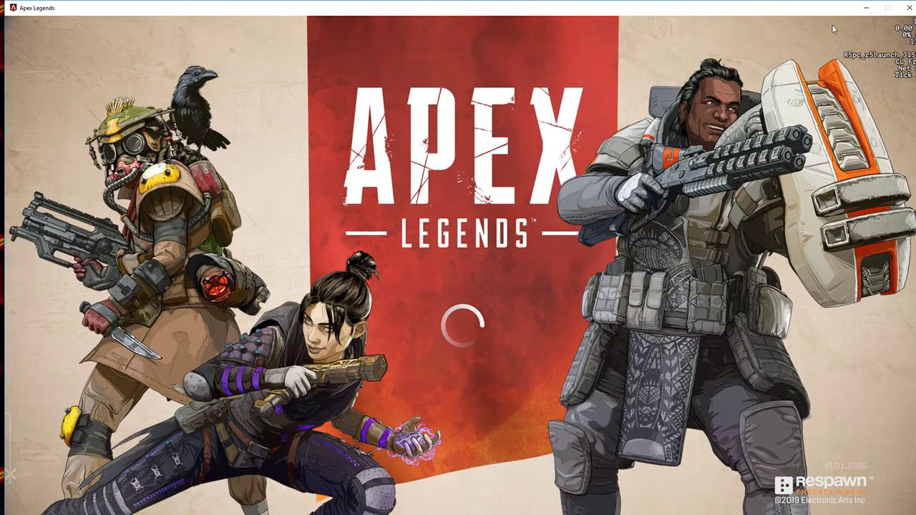
pyautogui.click(866, 9)
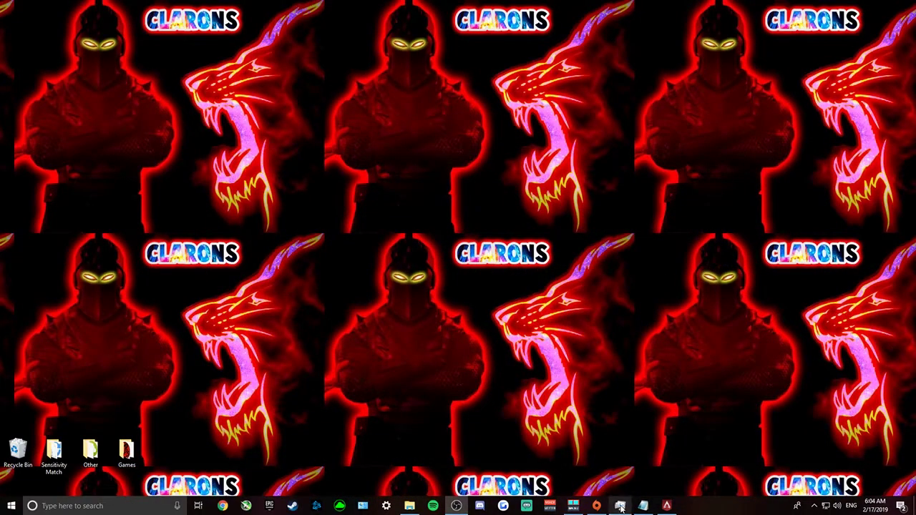
# - Try setting r5apex.exe to High priority in Task Manager's Details list, then dismiss the access-denied error
pyautogui.click(620, 505)
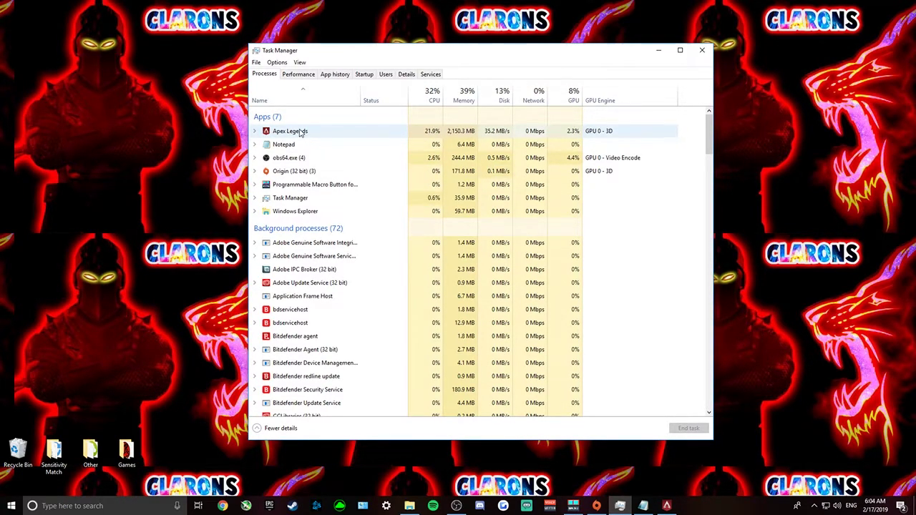
pyautogui.click(406, 75)
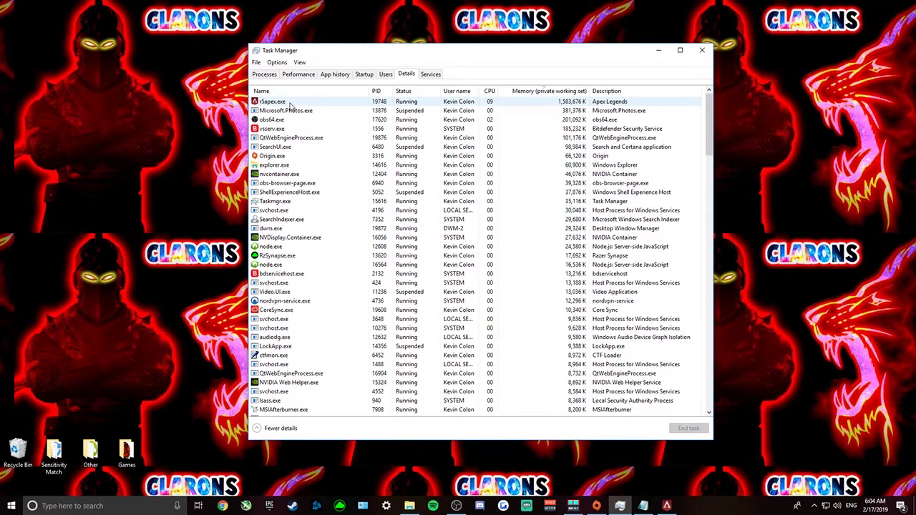
pyautogui.rightClick(288, 104)
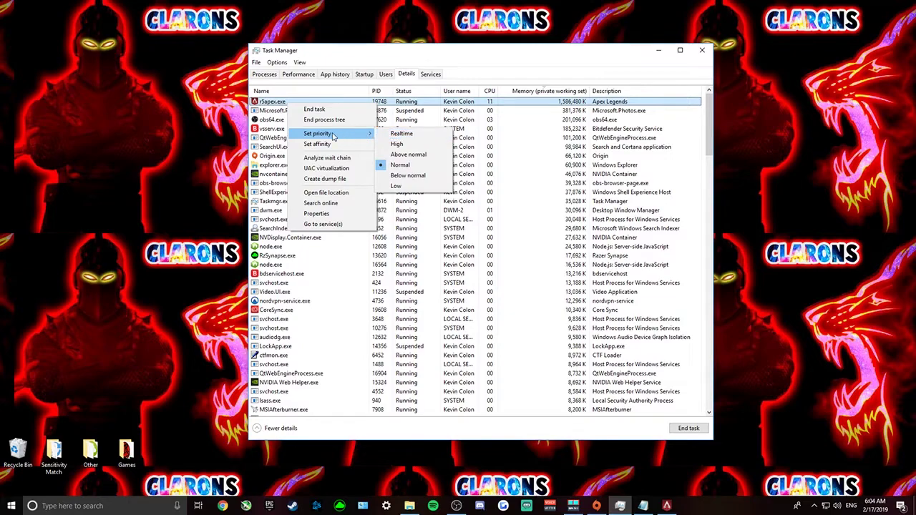
pyautogui.moveTo(318, 133)
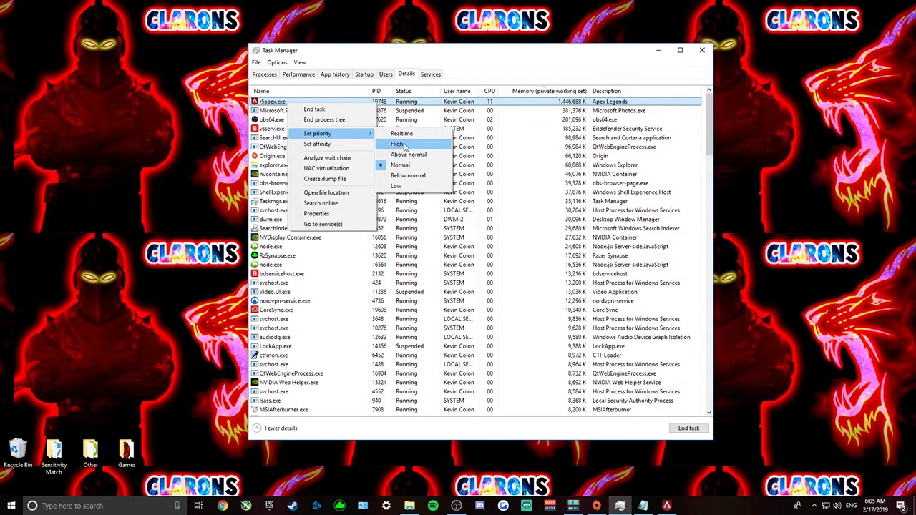
pyautogui.click(400, 144)
pyautogui.click(465, 265)
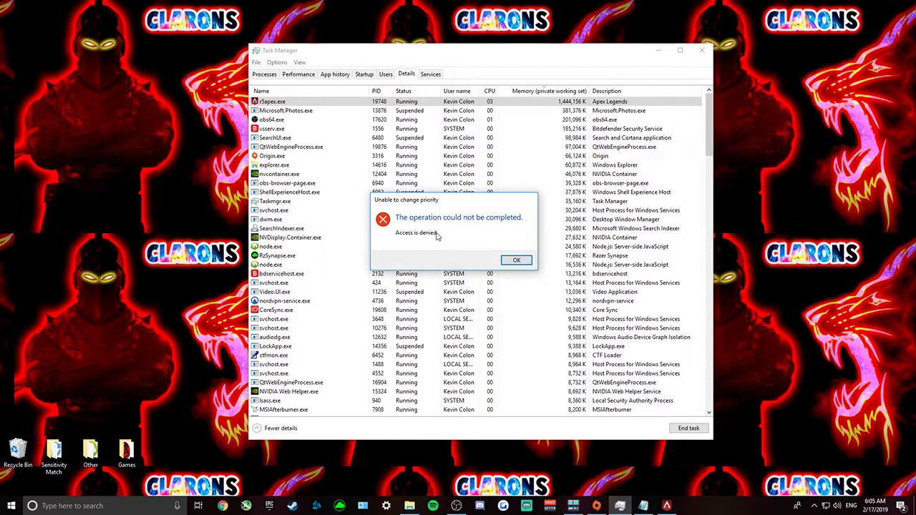
pyautogui.click(517, 262)
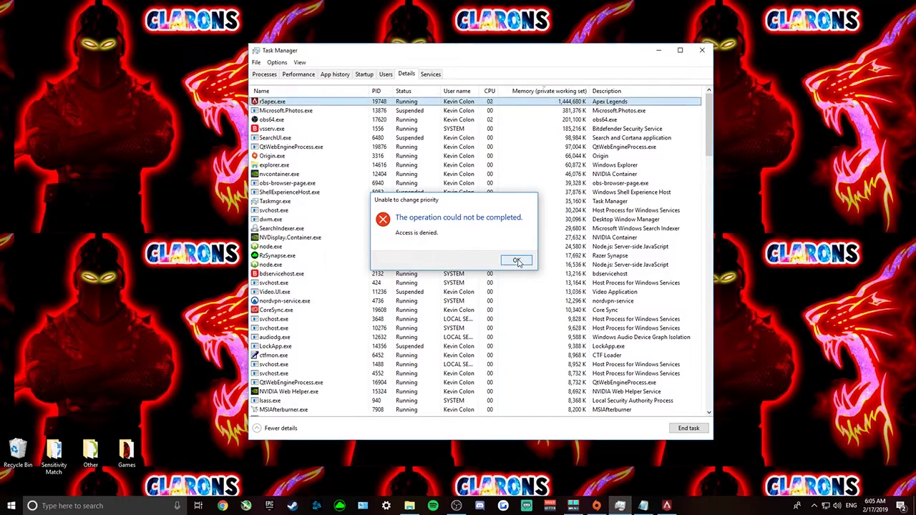
# - Reopen the r5apex.exe priority options, then minimize Task Manager
pyautogui.rightClick(306, 102)
pyautogui.moveTo(322, 129)
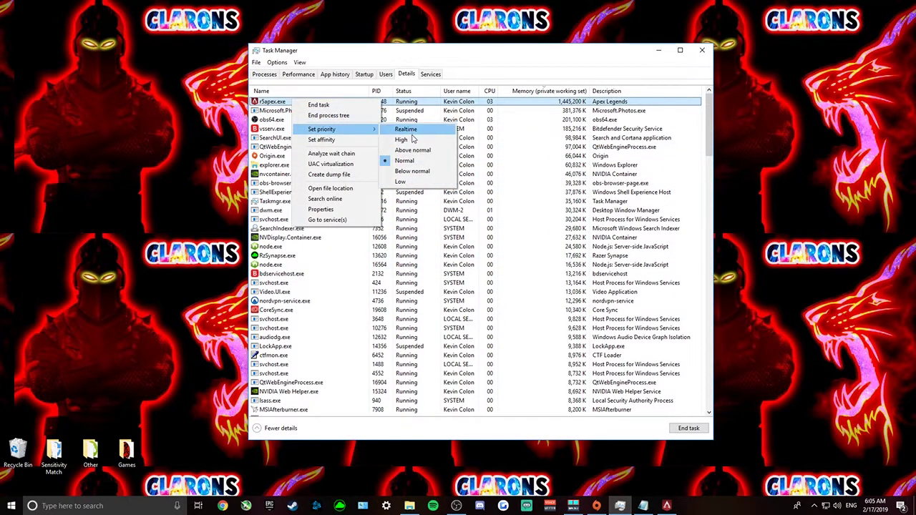
pyautogui.click(389, 133)
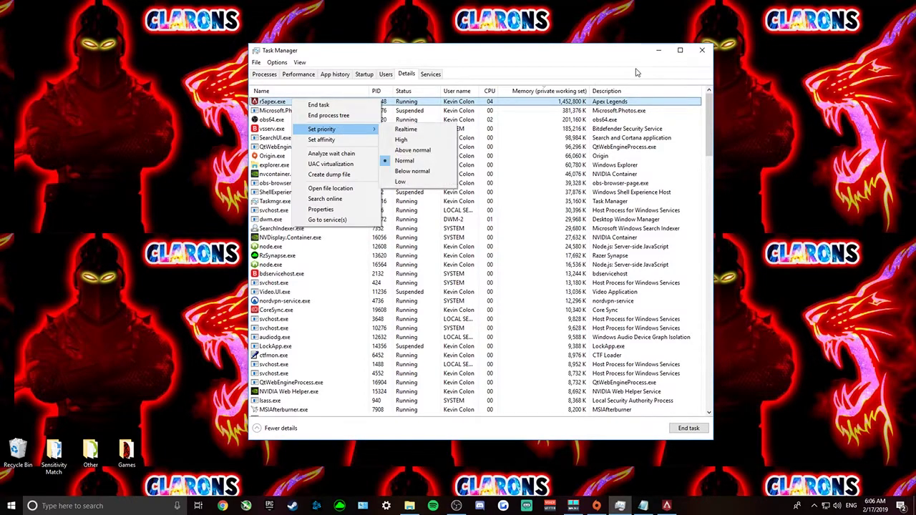
pyautogui.click(659, 51)
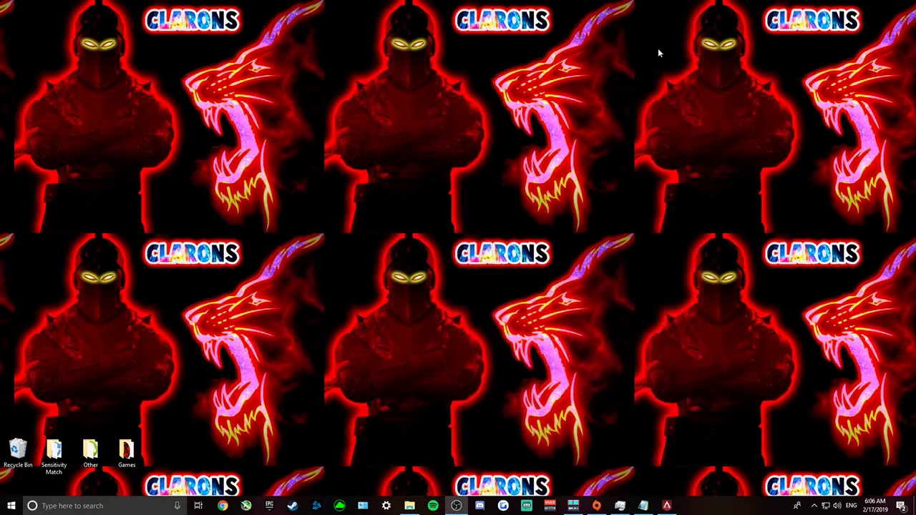
# - End the Apex Legends task from the Processes view, then minimize Task Manager and Origin
pyautogui.click(620, 506)
pyautogui.click(266, 75)
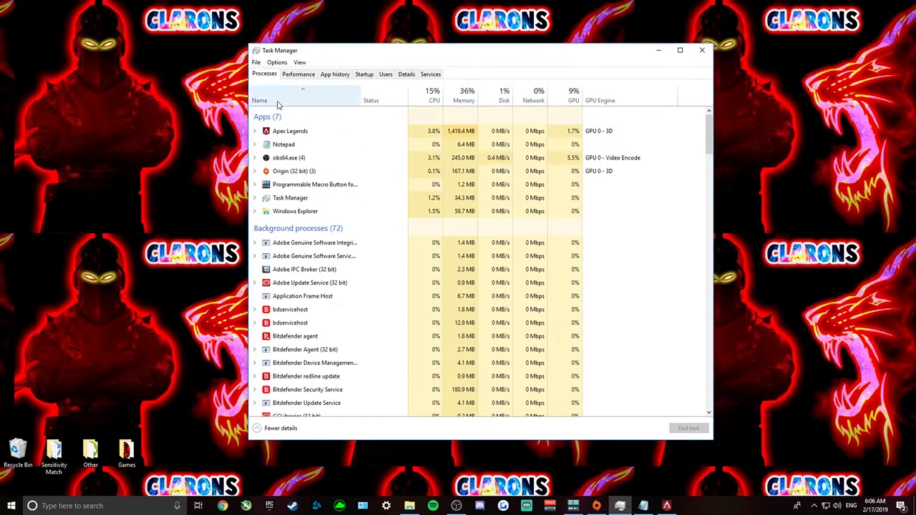
pyautogui.rightClick(274, 130)
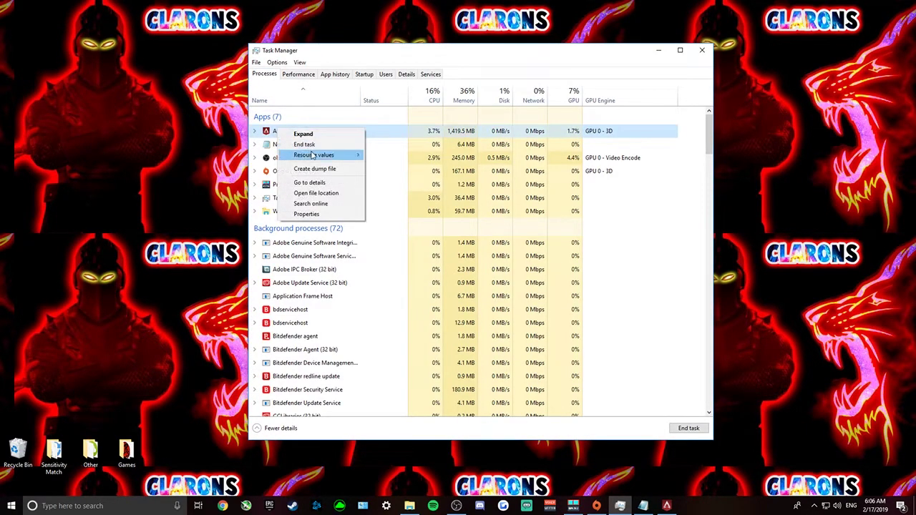
pyautogui.click(306, 145)
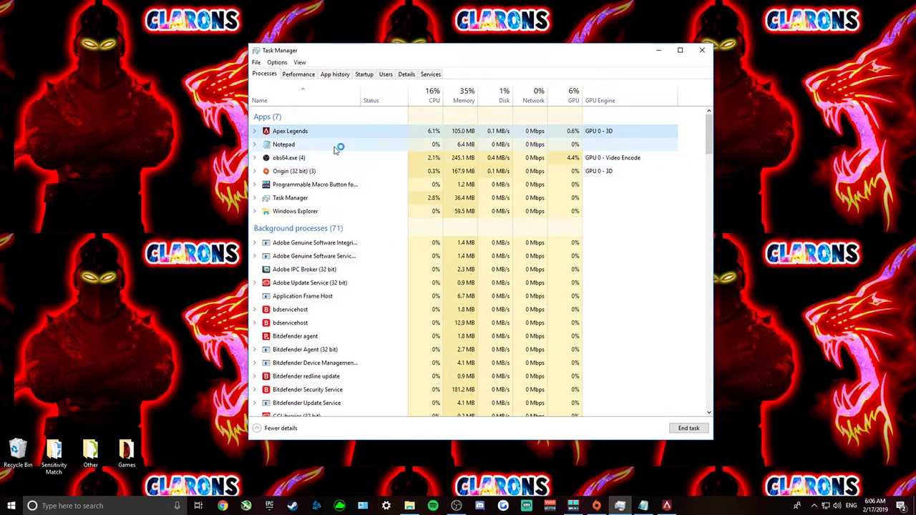
pyautogui.click(659, 52)
pyautogui.click(661, 58)
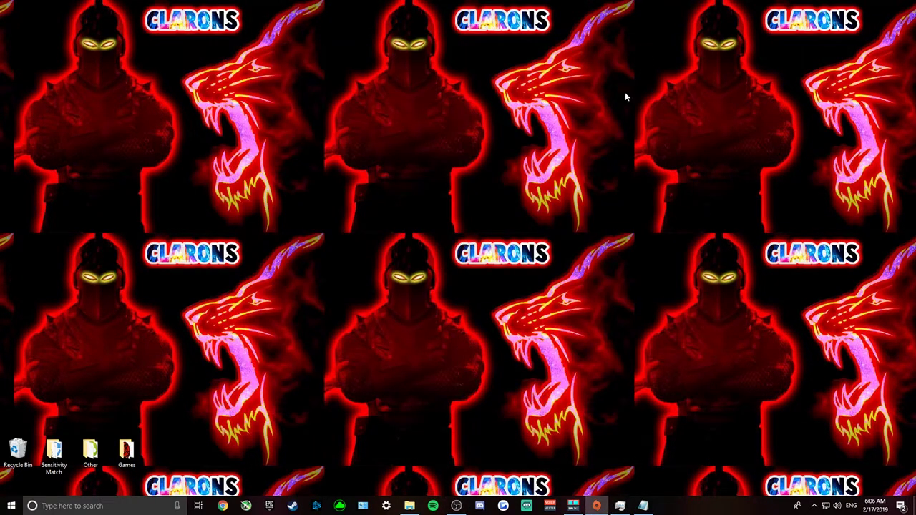
# - Bring up the Notepad instructions and run regedit from the Run dialog found via Windows search
pyautogui.click(643, 506)
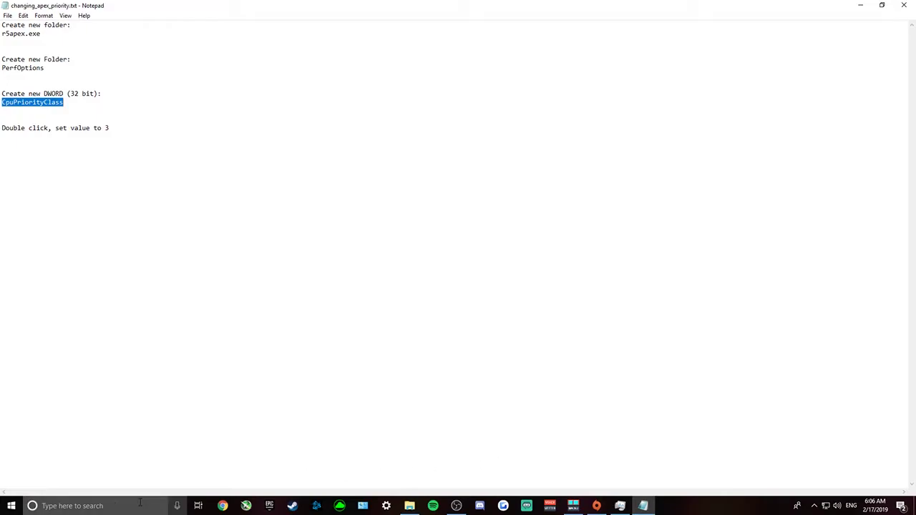
pyautogui.click(61, 506)
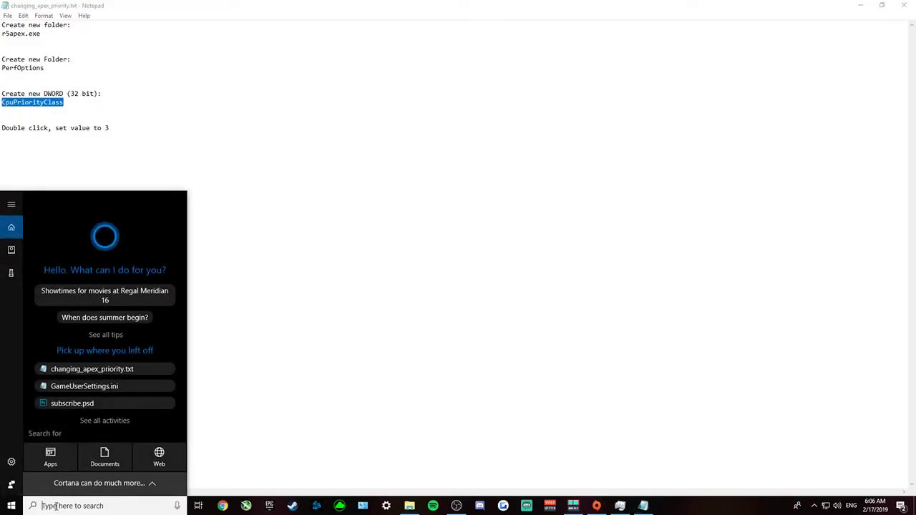
pyautogui.write('ru')
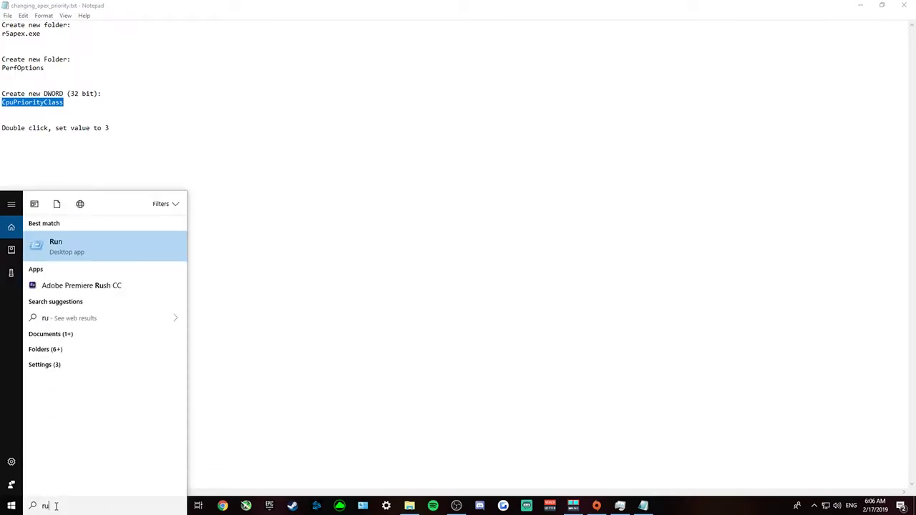
pyautogui.write('n')
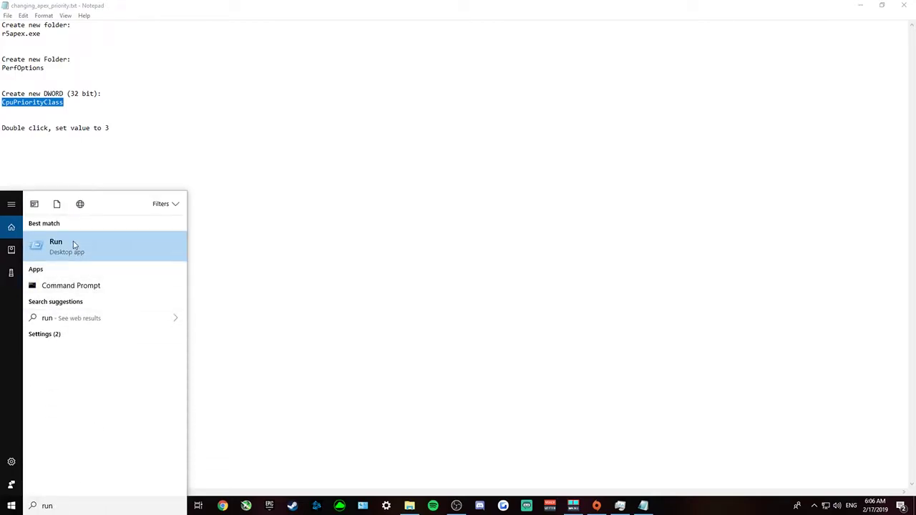
pyautogui.click(68, 249)
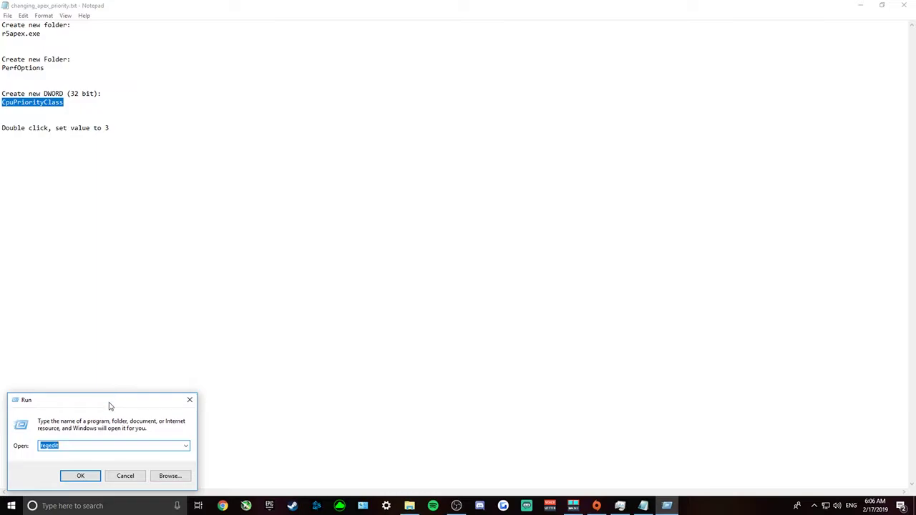
pyautogui.click(51, 446)
pyautogui.moveTo(39, 446); pyautogui.dragTo(54, 447)
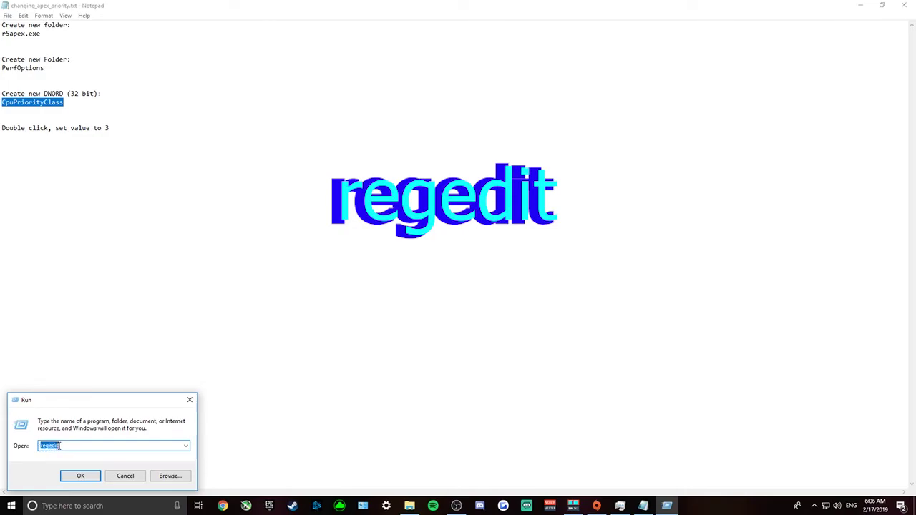
pyautogui.click(60, 447)
pyautogui.click(79, 478)
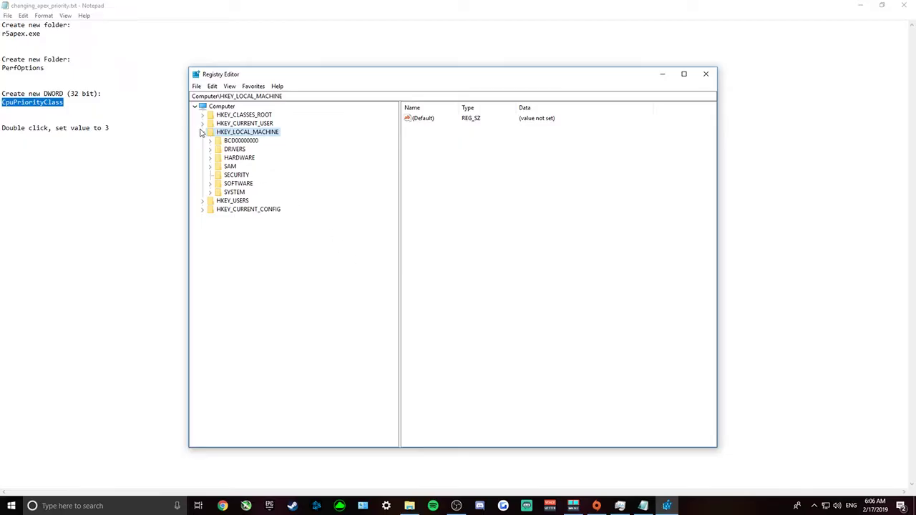
# - Expand HKEY_LOCAL_MACHINE\SOFTWARE\Microsoft and scroll down through its subkeys
pyautogui.click(202, 132)
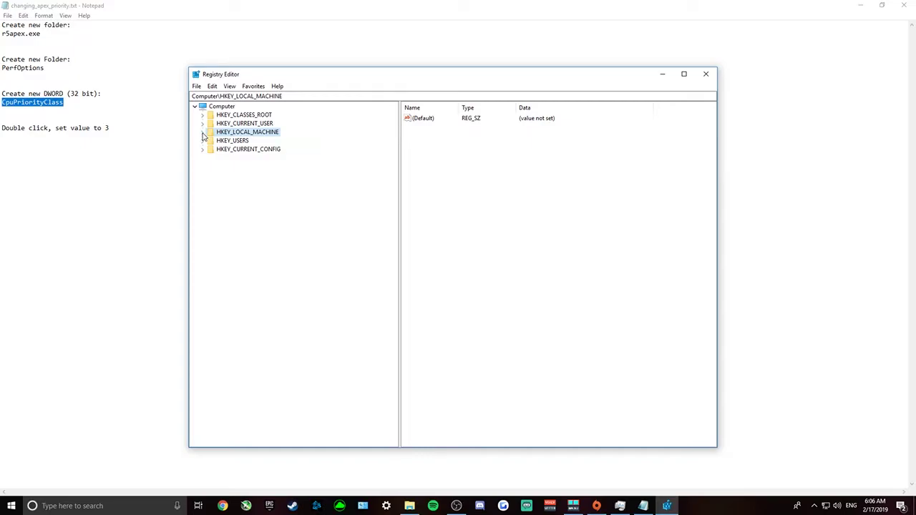
pyautogui.click(203, 133)
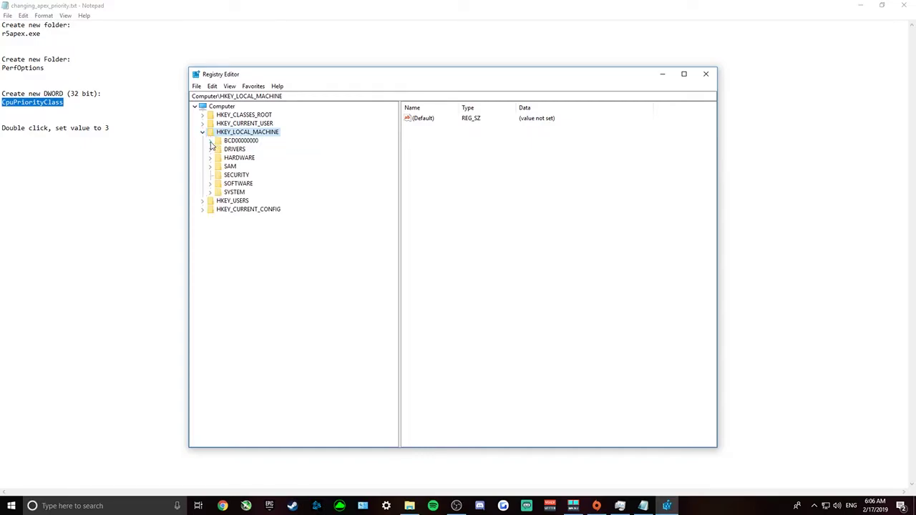
pyautogui.click(210, 184)
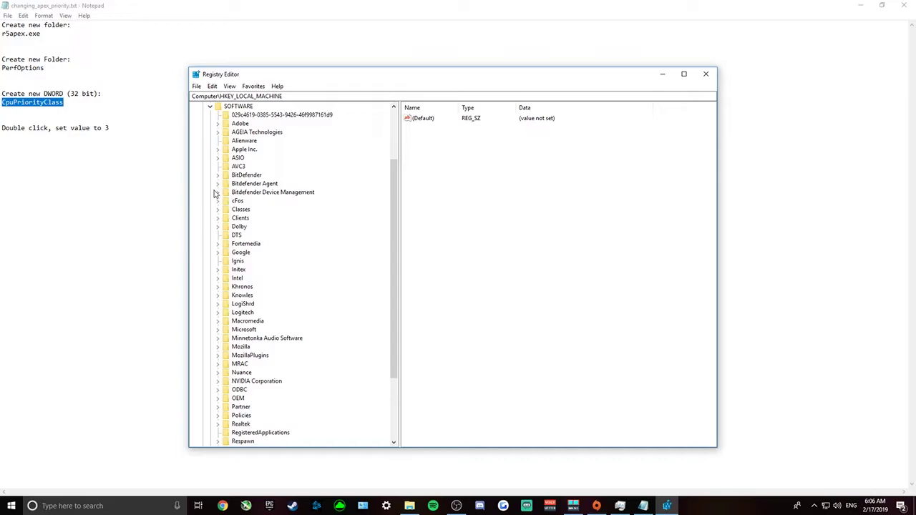
pyautogui.scroll(-1, 231, 230)
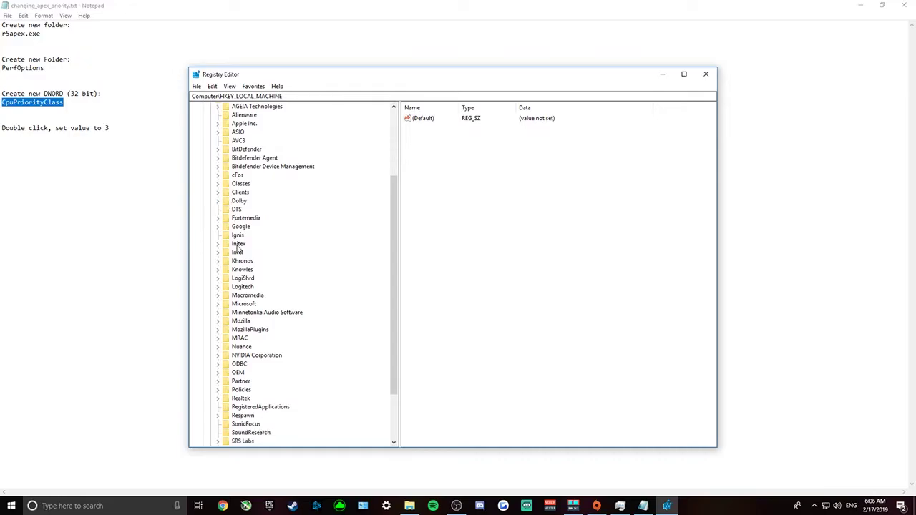
pyautogui.click(218, 304)
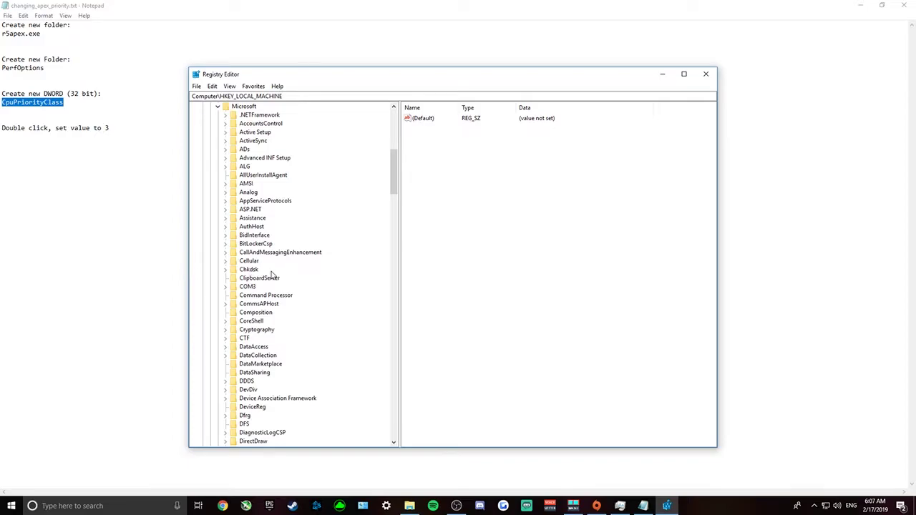
pyautogui.scroll(-5, 271, 274)
pyautogui.scroll(-5, 267, 271)
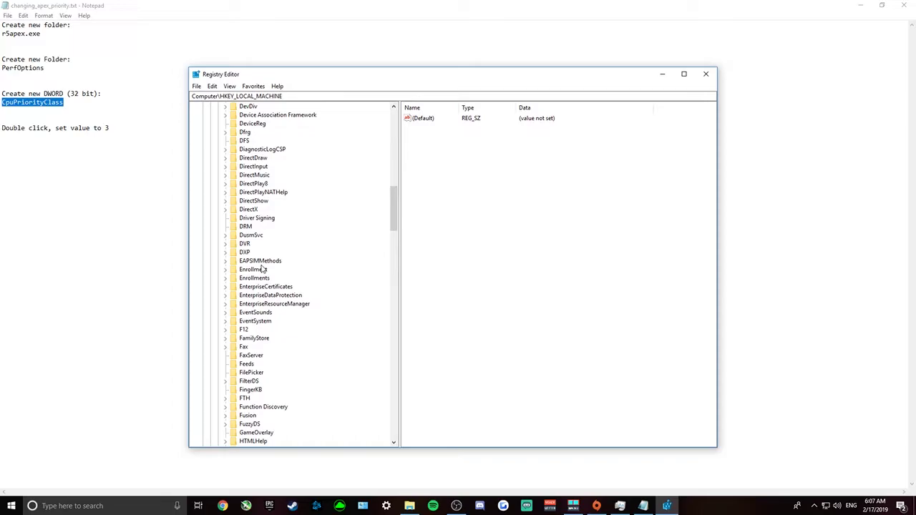
pyautogui.scroll(-5, 263, 269)
pyautogui.scroll(-5, 263, 269)
pyautogui.scroll(-6, 263, 269)
pyautogui.scroll(-2, 263, 268)
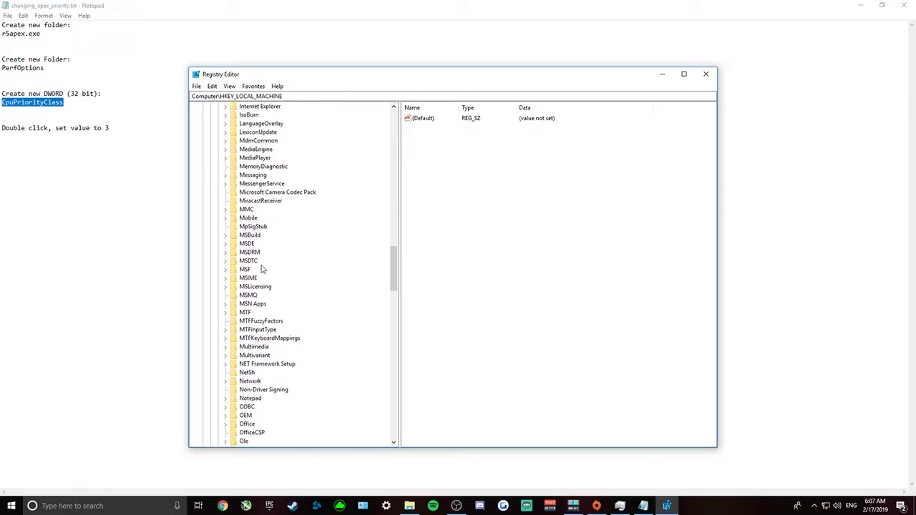
pyautogui.scroll(-1, 252, 294)
pyautogui.scroll(-1, 251, 295)
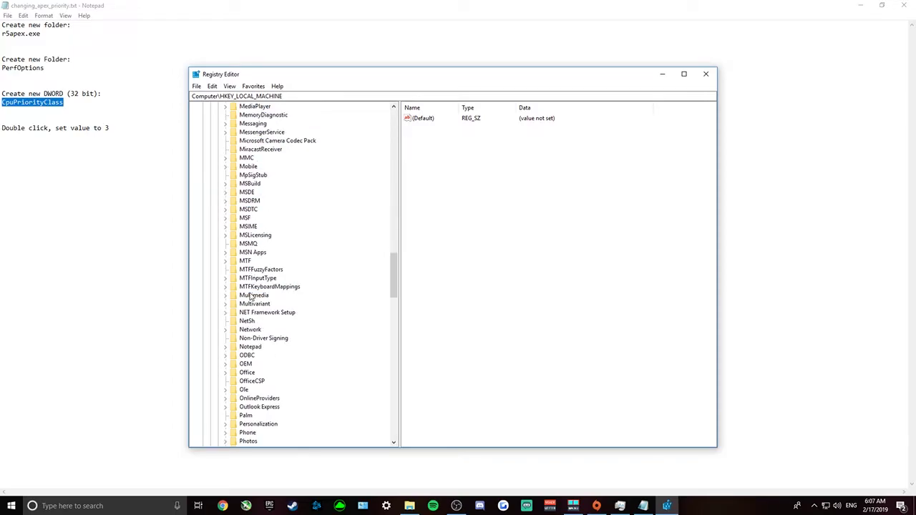
pyautogui.scroll(-4, 251, 297)
pyautogui.scroll(-12, 251, 296)
pyautogui.scroll(-13, 250, 296)
pyautogui.scroll(-7, 251, 297)
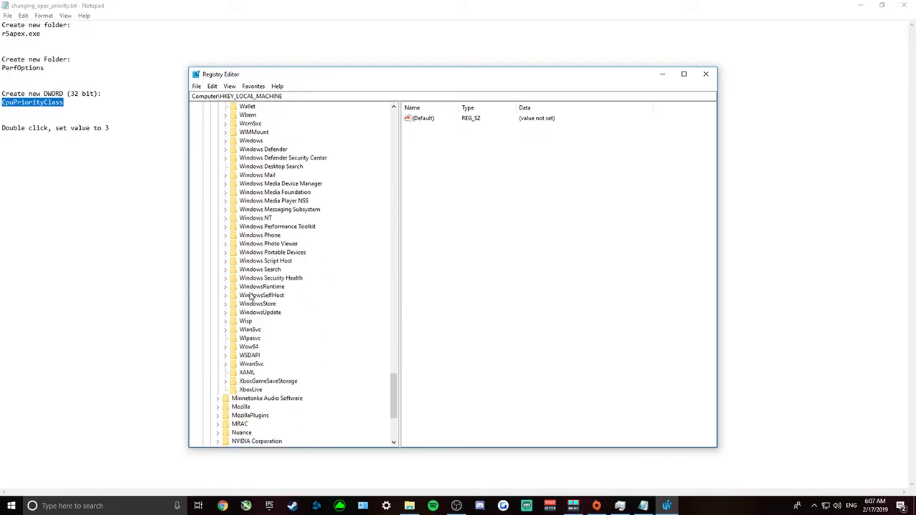
# - Expand Windows NT\CurrentVersion and open Image File Execution Options to list its subkeys
pyautogui.click(252, 219)
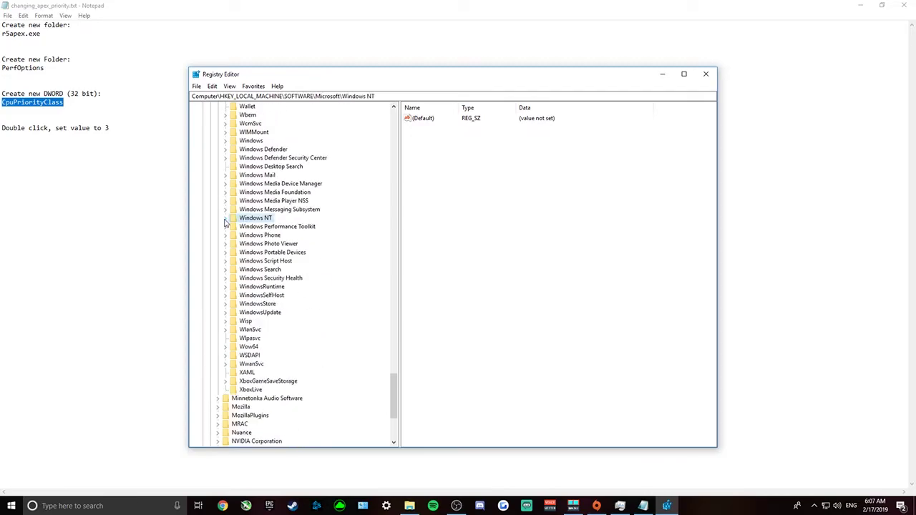
pyautogui.click(227, 220)
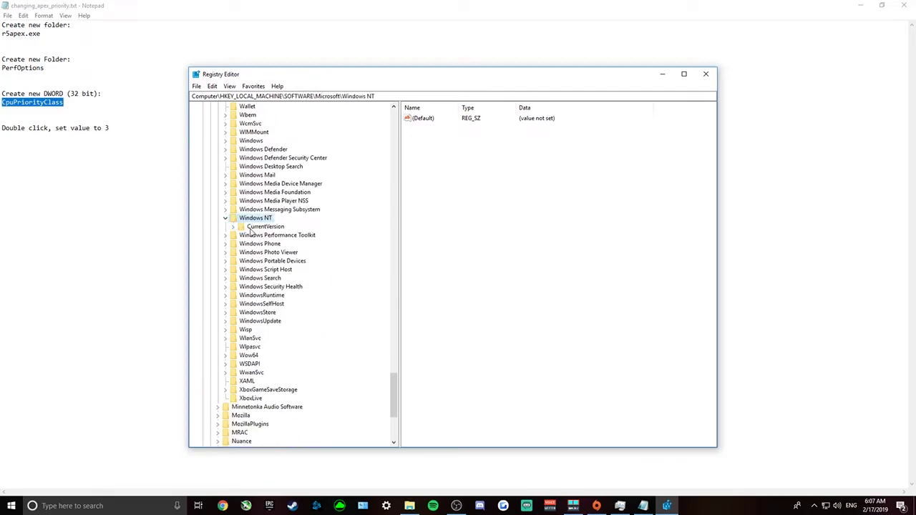
pyautogui.click(251, 228)
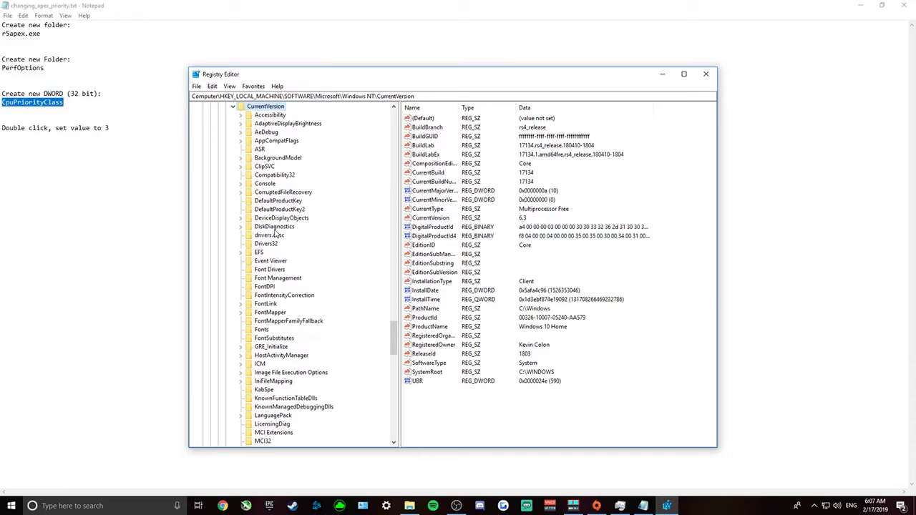
pyautogui.scroll(-4, 276, 234)
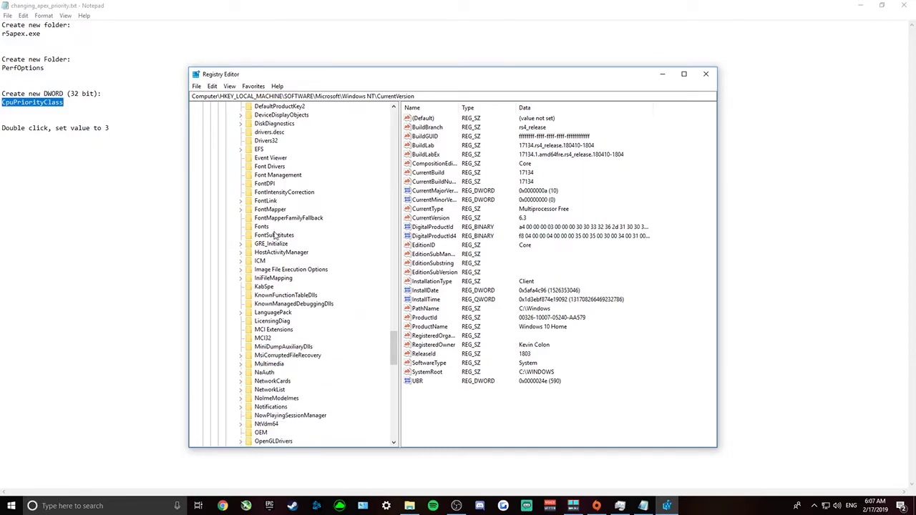
pyautogui.click(276, 270)
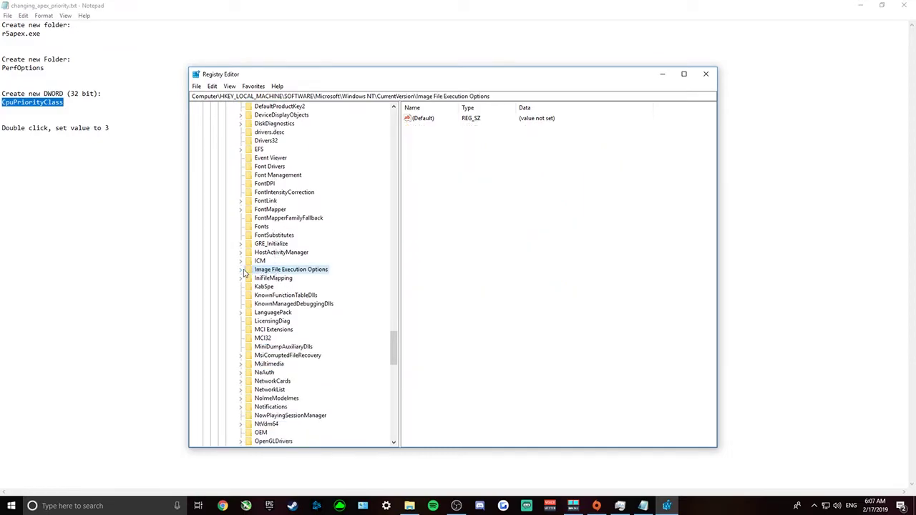
pyautogui.click(242, 271)
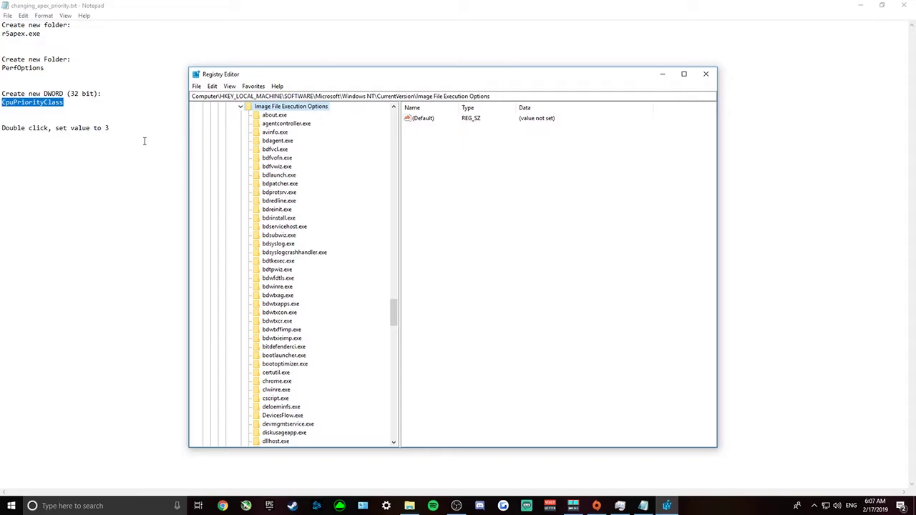
# - Create a key named r5apex.exe under Image File Execution Options, pasting the name from Notepad
pyautogui.click(66, 50)
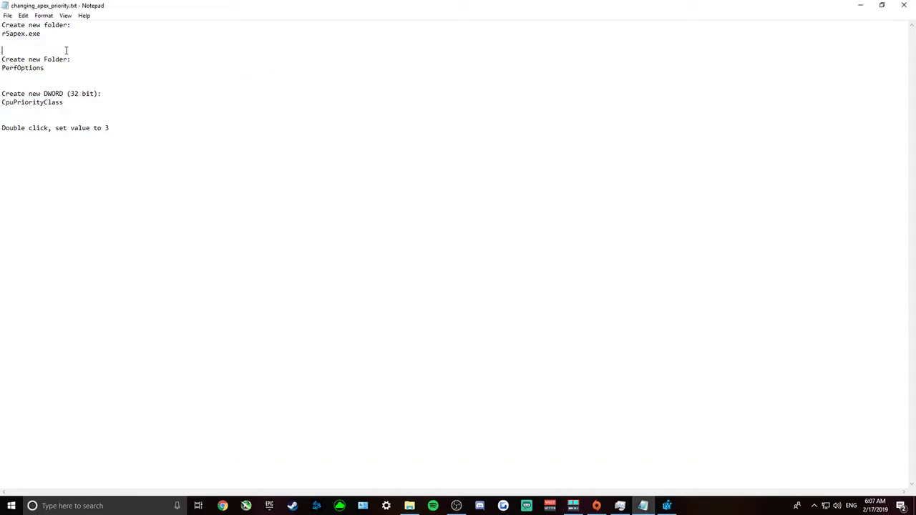
pyautogui.moveTo(41, 34); pyautogui.dragTo(5, 34)
pyautogui.click(667, 506)
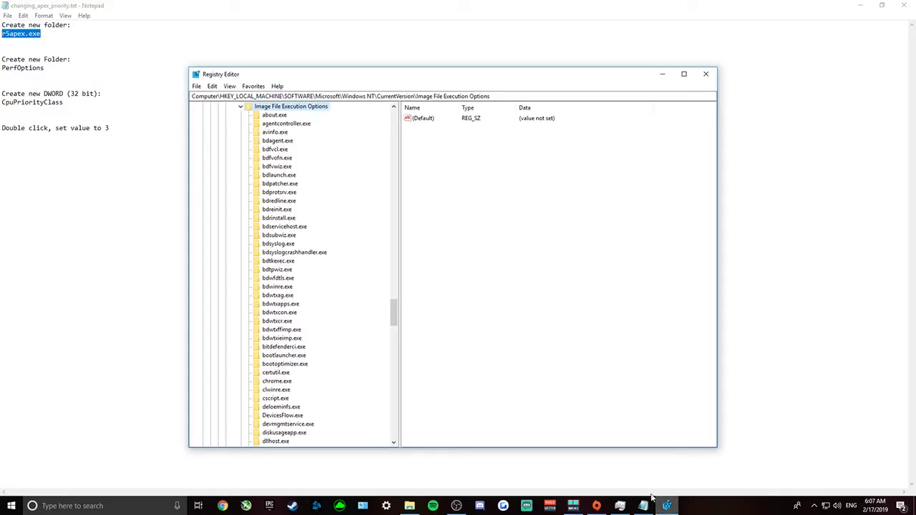
pyautogui.rightClick(272, 107)
pyautogui.moveTo(300, 123)
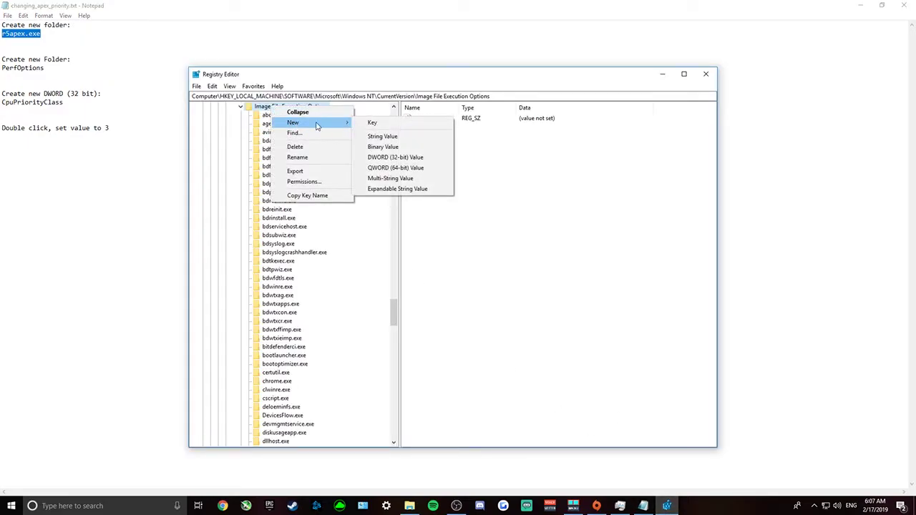
pyautogui.click(373, 127)
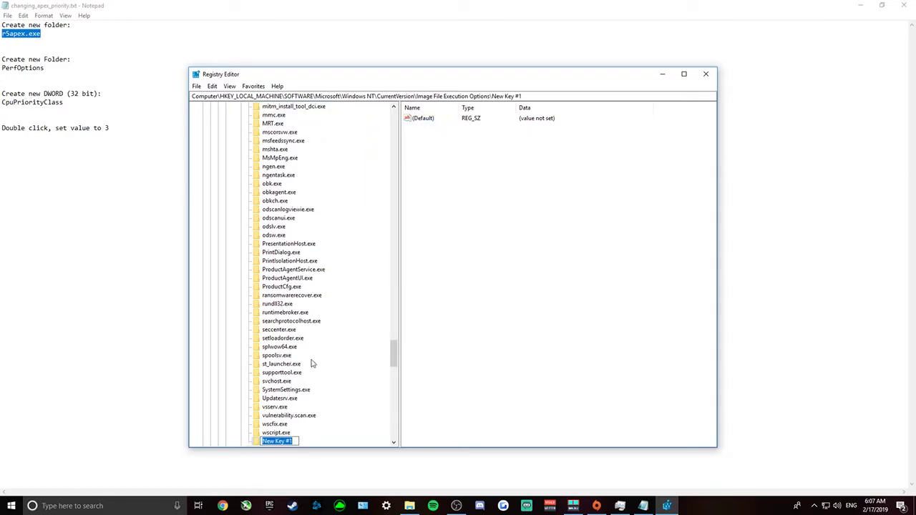
pyautogui.write('r5apex.exe')
pyautogui.press('Return')
pyautogui.scroll(-1, 282, 377)
pyautogui.scroll(-1, 282, 374)
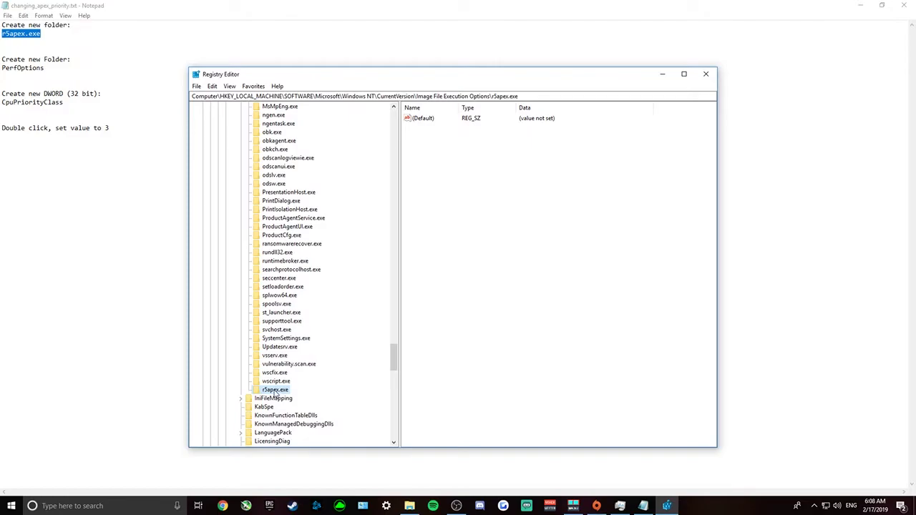
# - Add a PerfOptions subkey under r5apex.exe, pasting the name copied from Notepad
pyautogui.click(44, 72)
pyautogui.moveTo(45, 68); pyautogui.dragTo(4, 70)
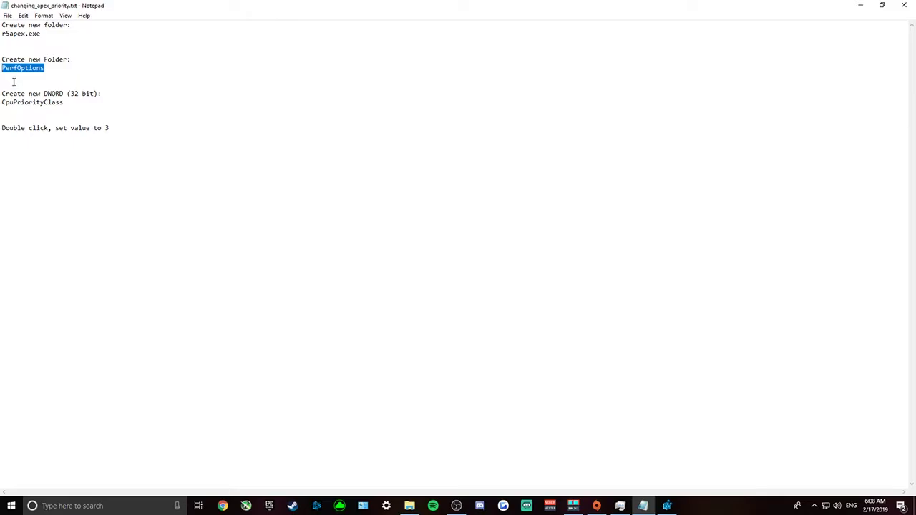
pyautogui.click(666, 506)
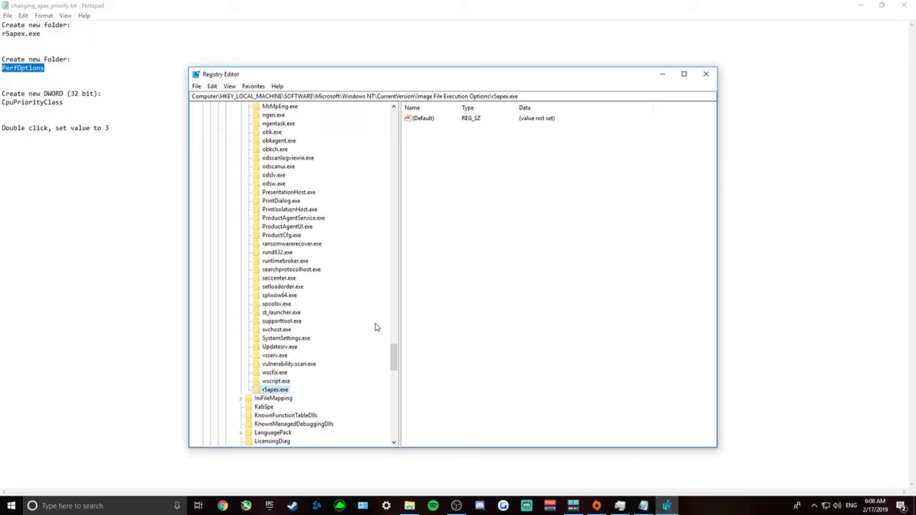
pyautogui.scroll(-1, 298, 376)
pyautogui.rightClick(285, 365)
pyautogui.moveTo(298, 382)
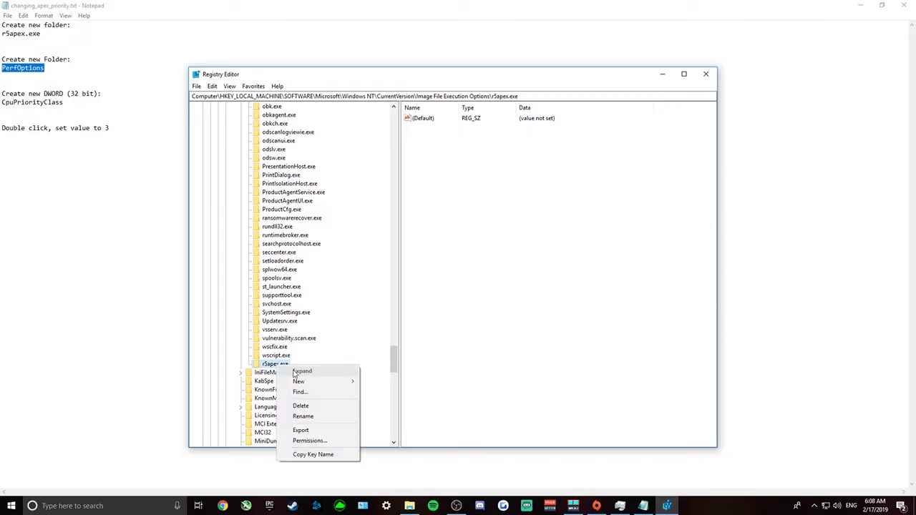
pyautogui.click(379, 384)
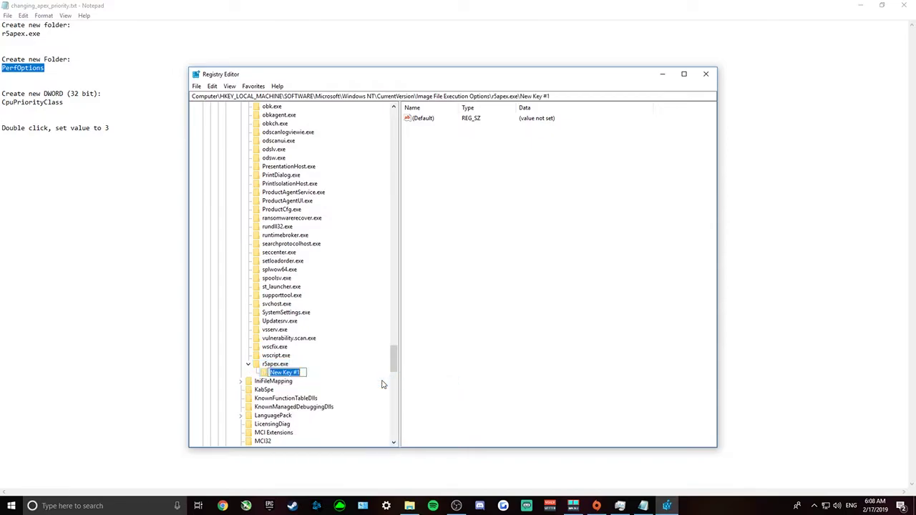
pyautogui.write('PerfOptions')
pyautogui.press('Return')
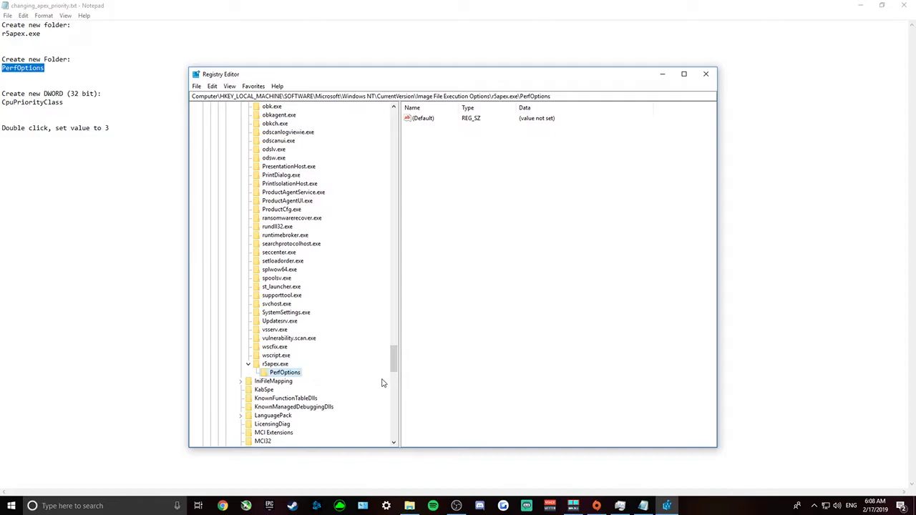
pyautogui.rightClick(282, 375)
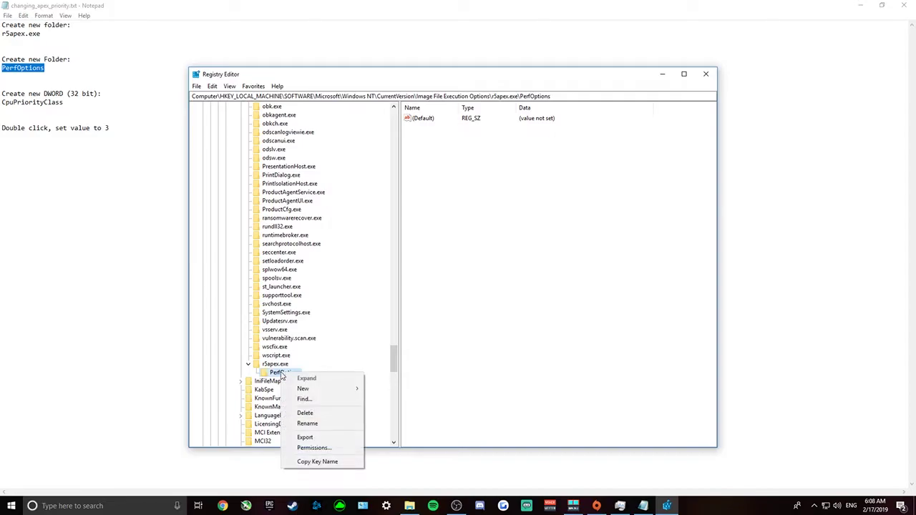
# - Add a DWORD (32-bit) value named CpuPriorityClass to PerfOptions, pasting the name from Notepad
pyautogui.click(95, 285)
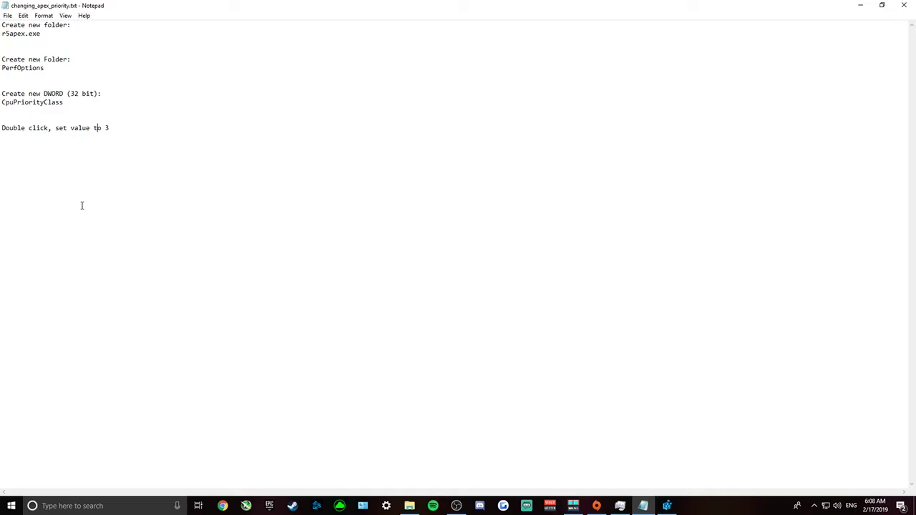
pyautogui.moveTo(63, 104); pyautogui.dragTo(4, 104)
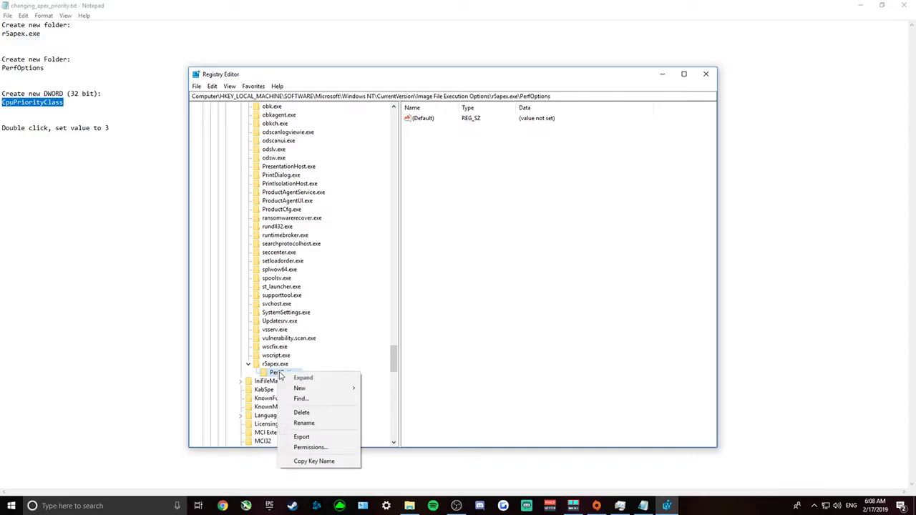
pyautogui.moveTo(315, 388)
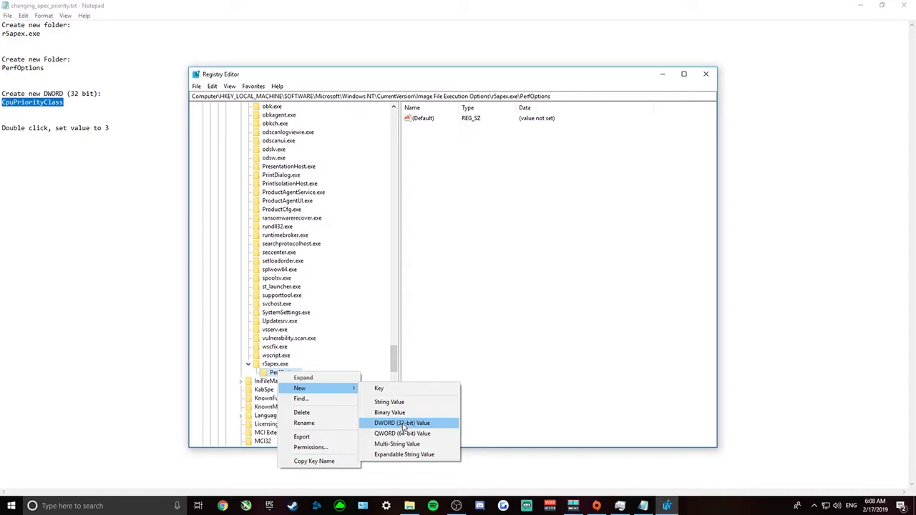
pyautogui.click(405, 423)
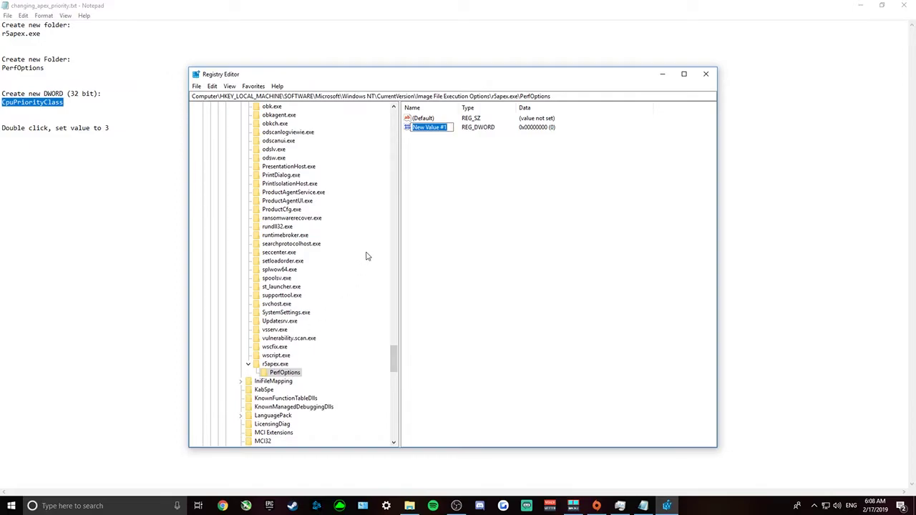
pyautogui.write('CpuPriorityClass')
pyautogui.press('Return')
# - Change the CpuPriorityClass value data from 0 to 3, then minimize Registry Editor
pyautogui.doubleClick(431, 129)
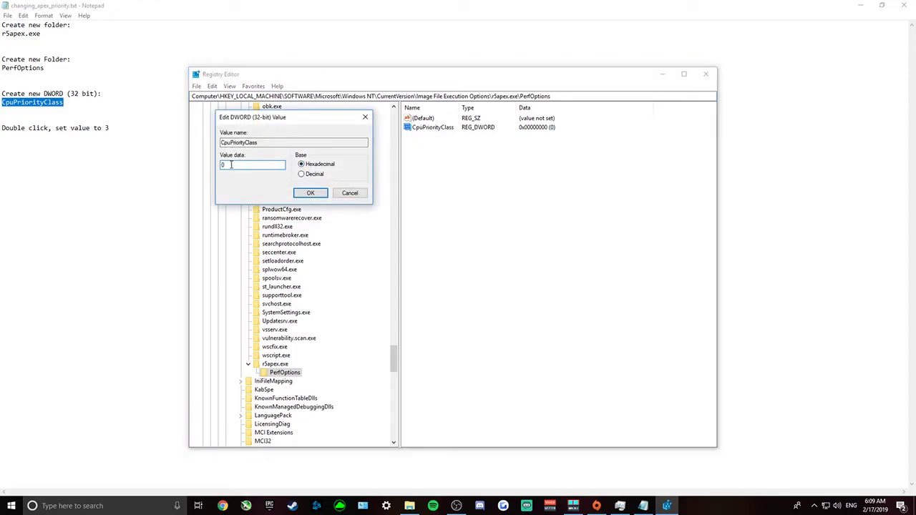
pyautogui.moveTo(230, 164); pyautogui.dragTo(214, 169)
pyautogui.write('3')
pyautogui.click(311, 192)
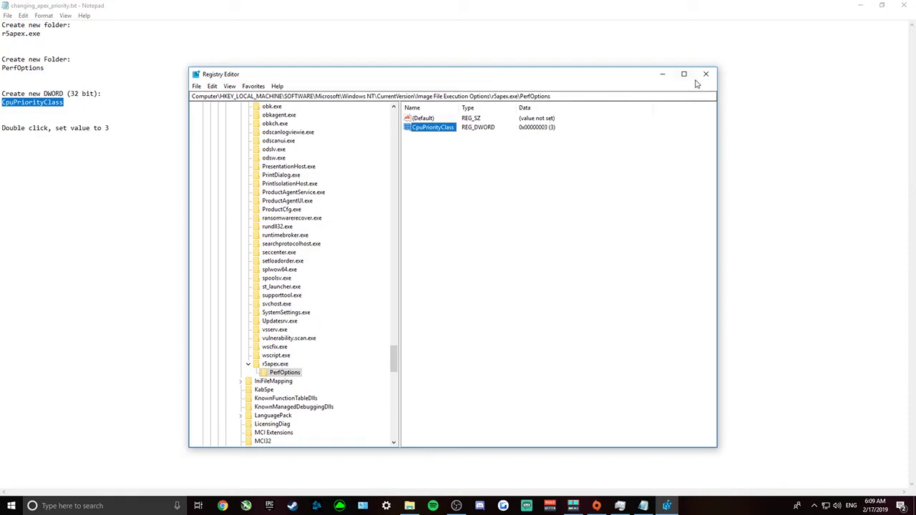
pyautogui.click(662, 75)
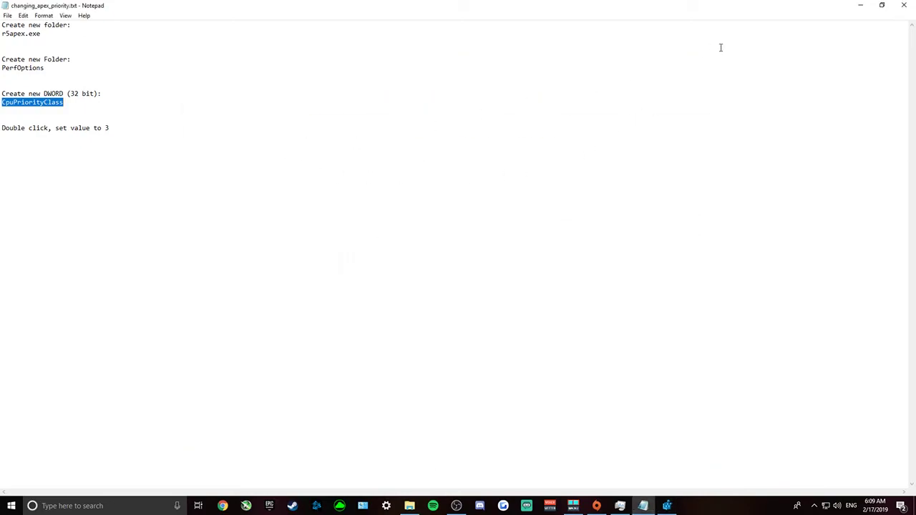
# - Hide Notepad, relaunch Apex Legends from Origin, and minimize it at the loading screen
pyautogui.click(860, 6)
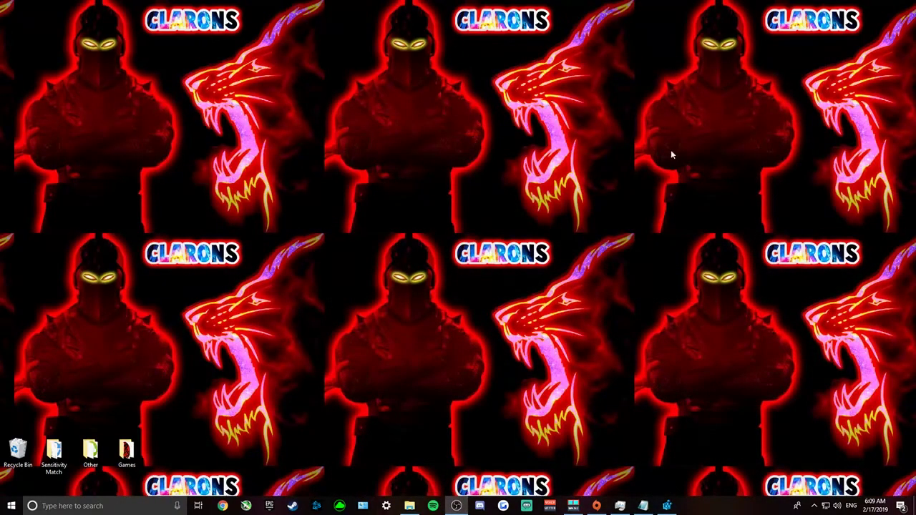
pyautogui.click(596, 507)
pyautogui.click(557, 275)
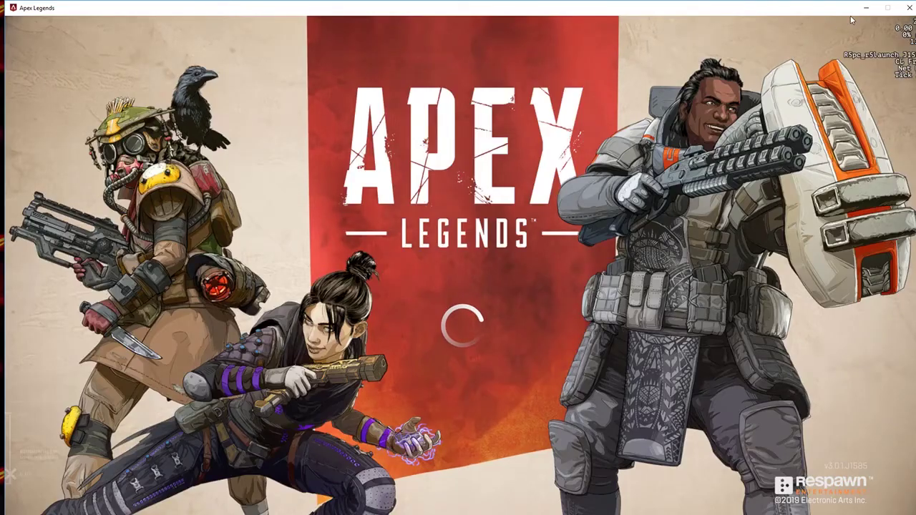
pyautogui.click(866, 8)
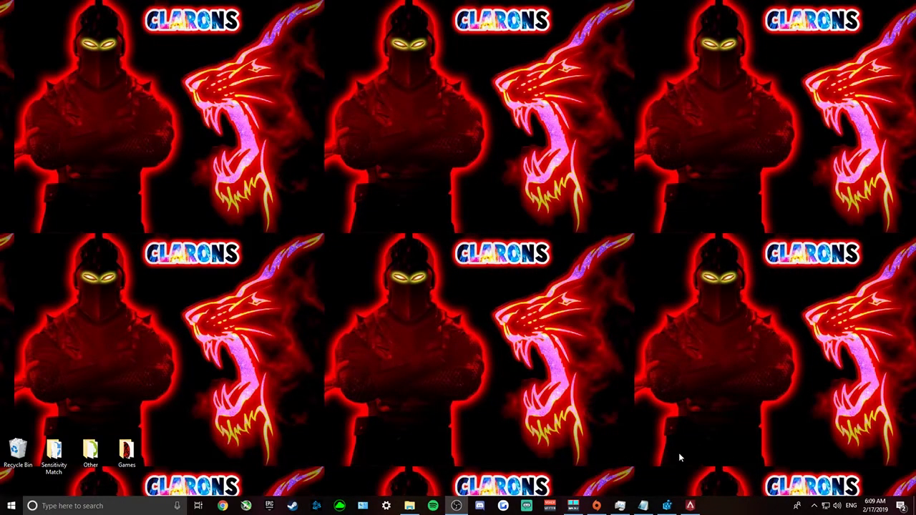
# - Bring up the r5apex.exe context menu in Task Manager's Details list to check its priority
pyautogui.click(620, 506)
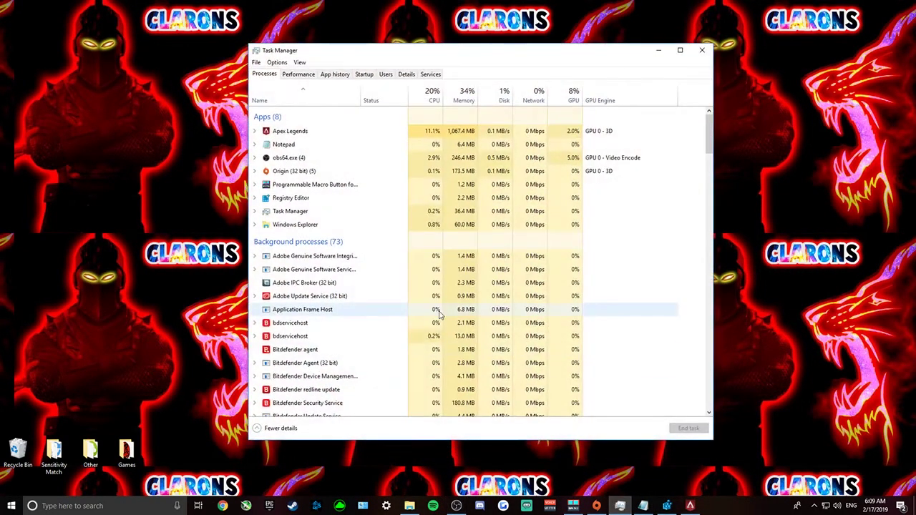
pyautogui.click(405, 75)
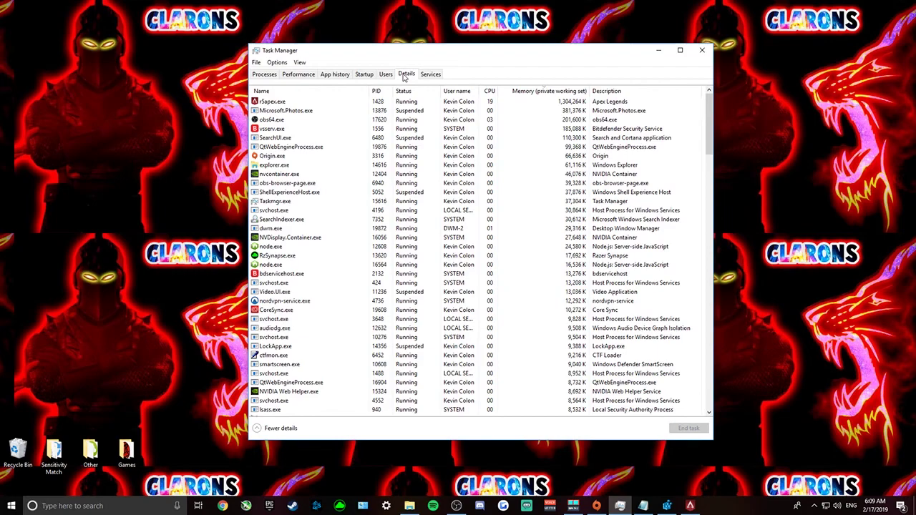
pyautogui.rightClick(271, 103)
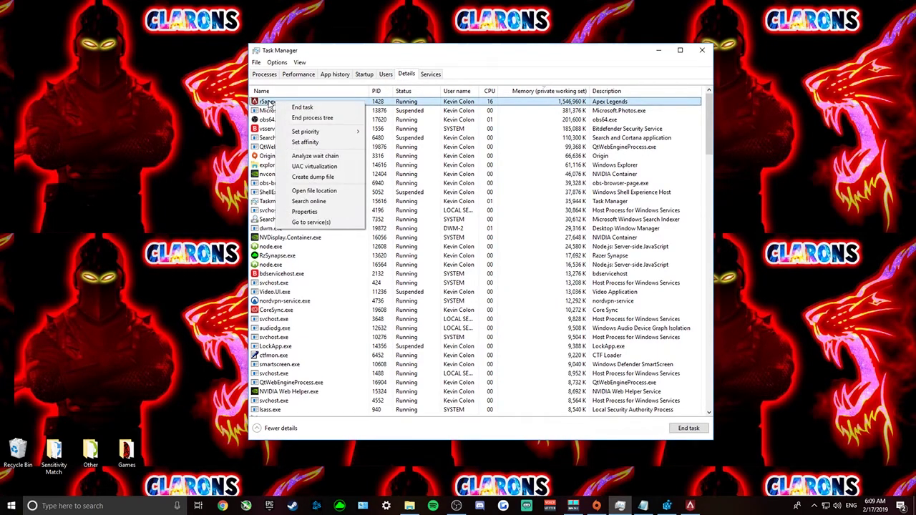